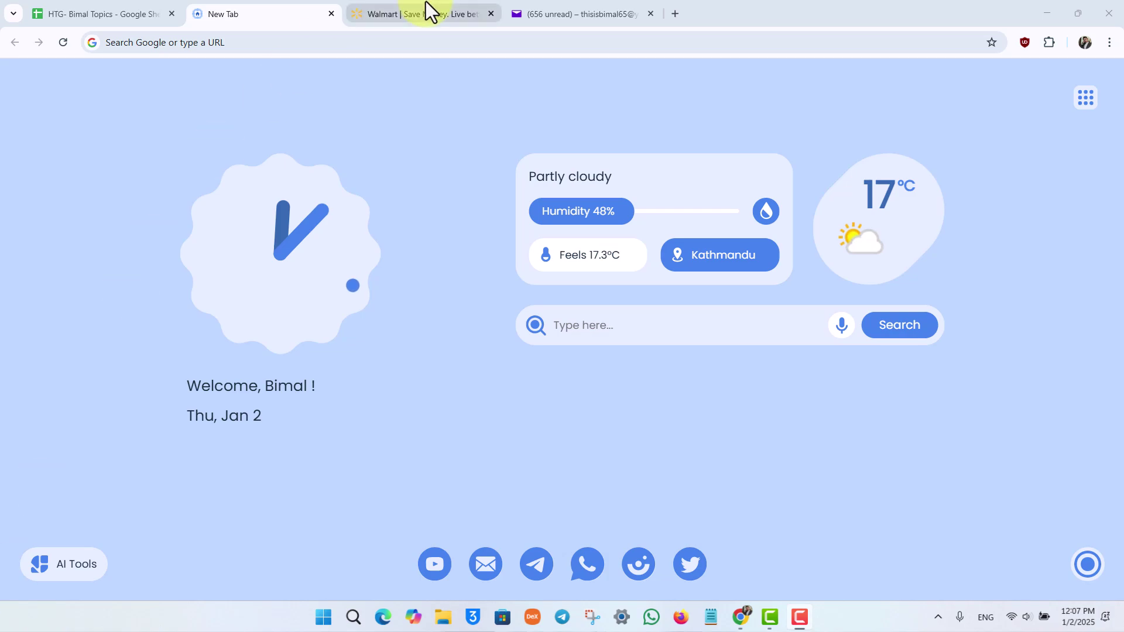
Choose 'Sign in or create account' from the Walmart Account menu.
{"action": "left_click", "coordinate": [426, 9]}
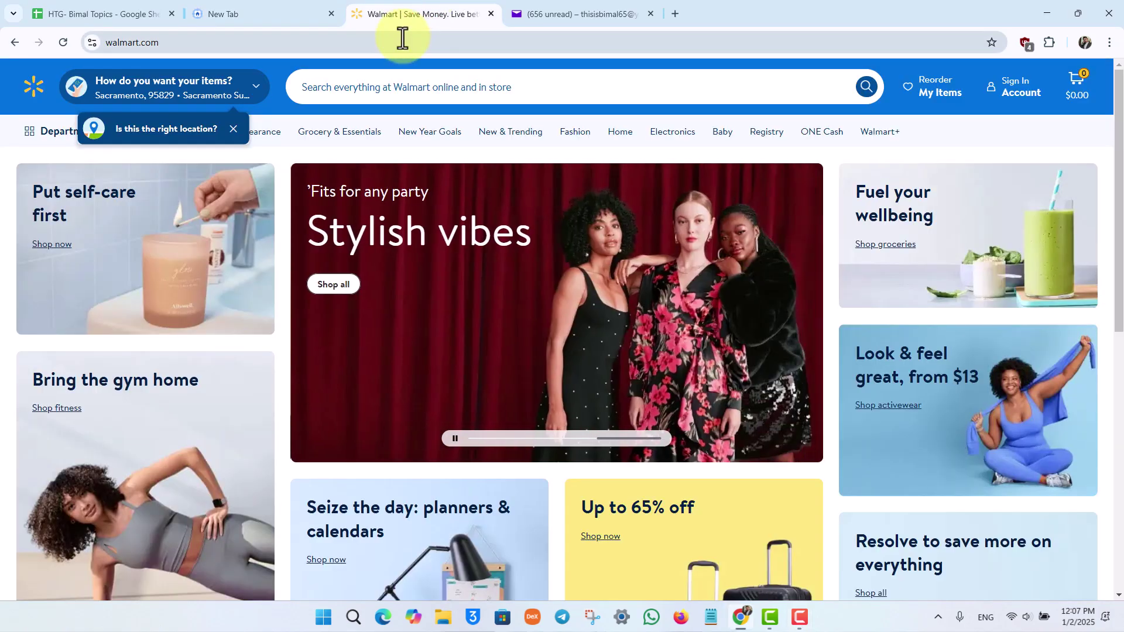
{"action": "left_click", "coordinate": [1010, 102]}
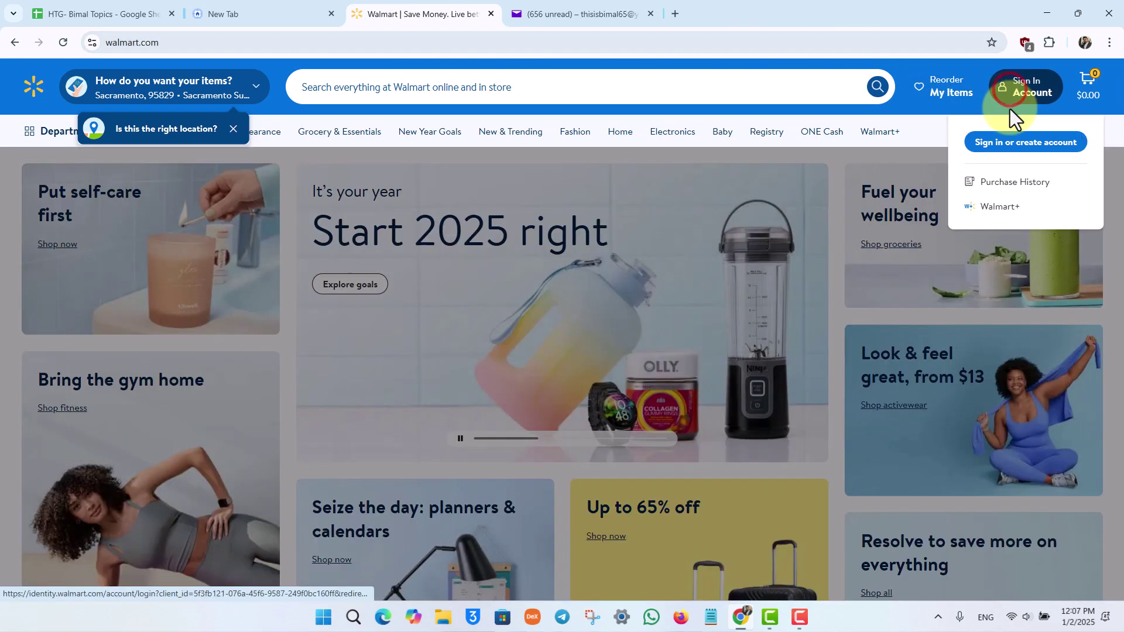
{"action": "left_click", "coordinate": [996, 151]}
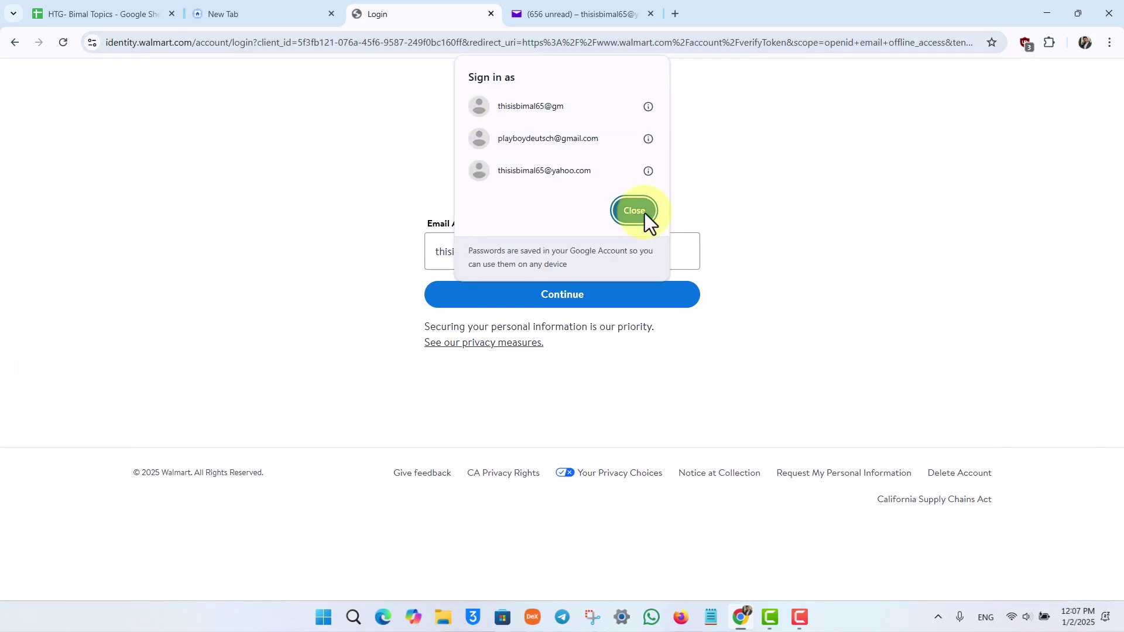
Submit the email on the login form and inspect the temporarily-locked account warning.
{"action": "left_click", "coordinate": [645, 212]}
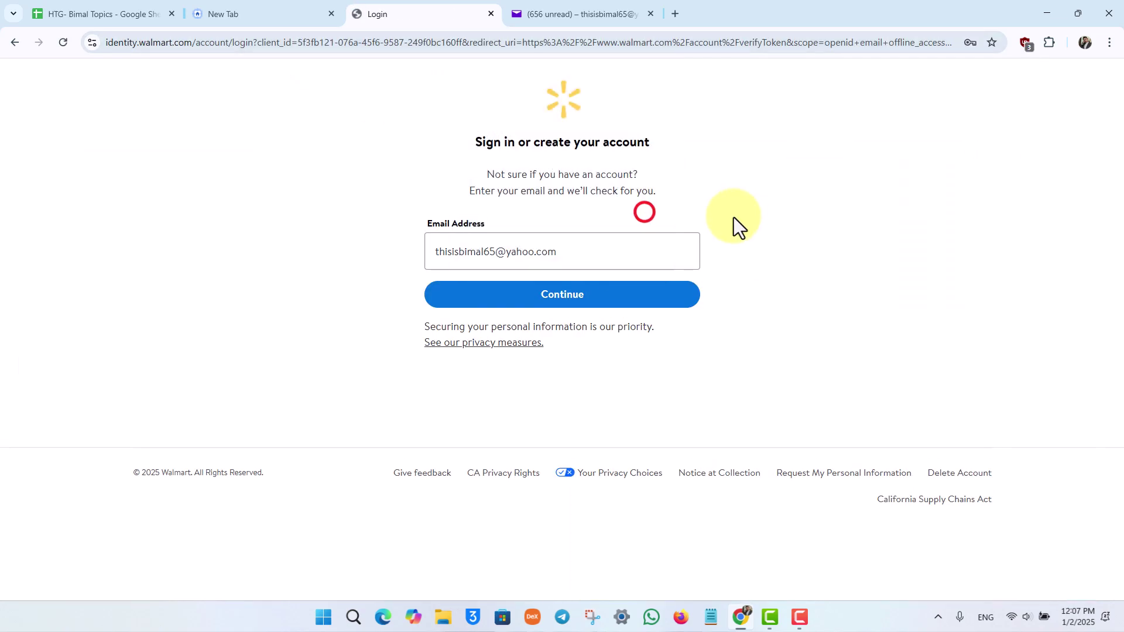
{"action": "left_click", "coordinate": [590, 303]}
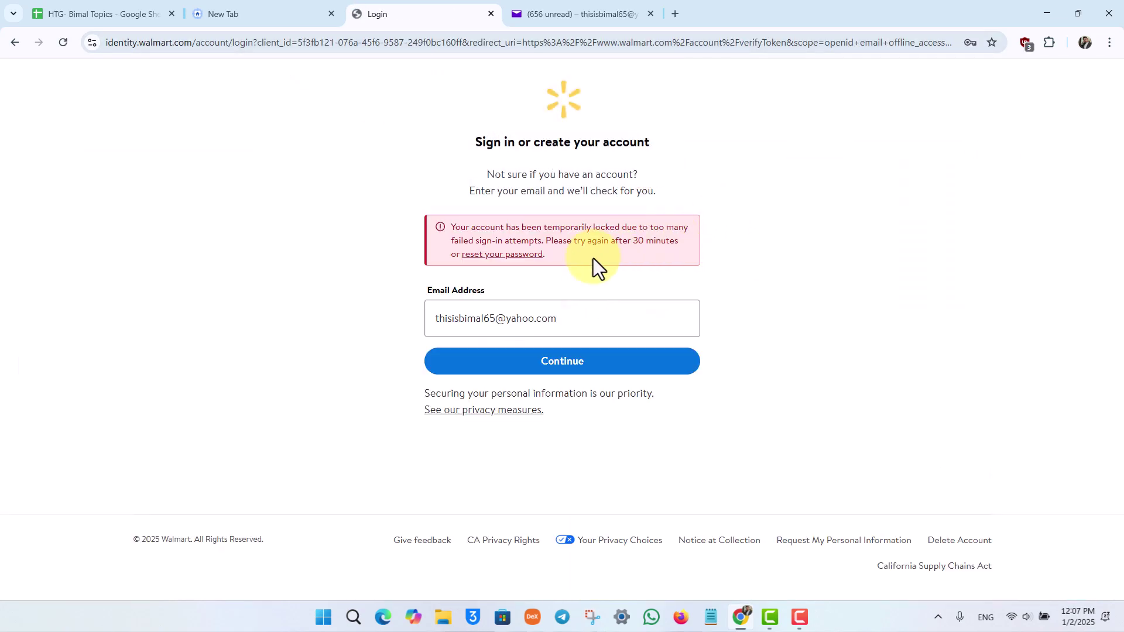
{"action": "left_click_drag", "start_coordinate": [489, 244], "coordinate": [488, 230]}
{"action": "left_click", "coordinate": [576, 236]}
Start 'reset your password' from the banner and have a verification code emailed.
{"action": "left_click", "coordinate": [488, 256]}
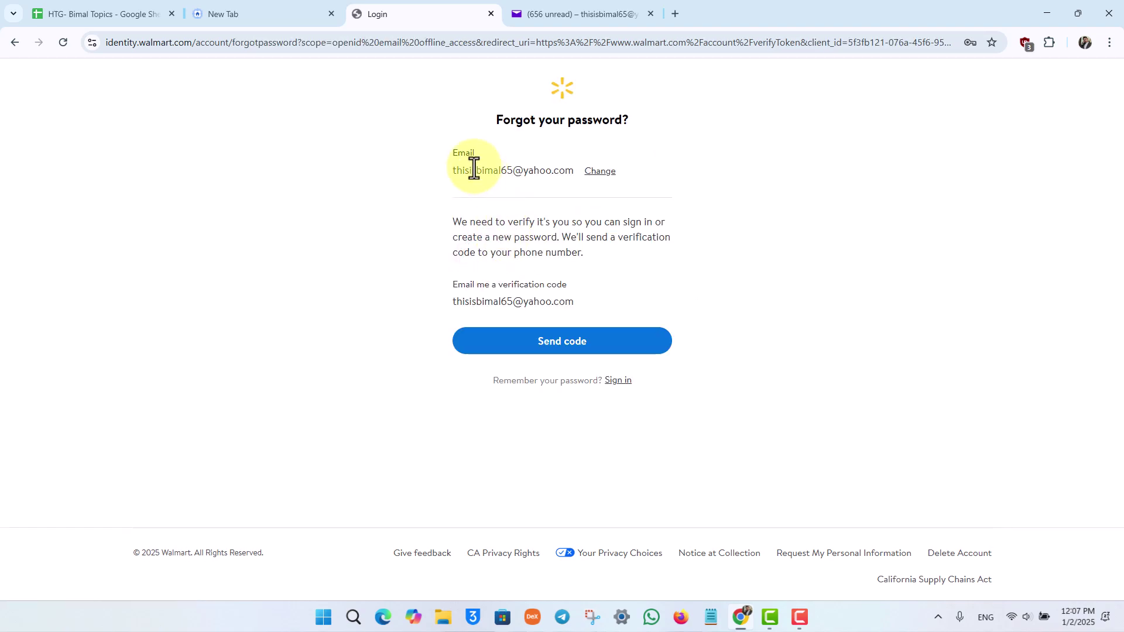
{"action": "left_click_drag", "start_coordinate": [460, 169], "coordinate": [554, 169]}
{"action": "triple_click", "coordinate": [552, 168]}
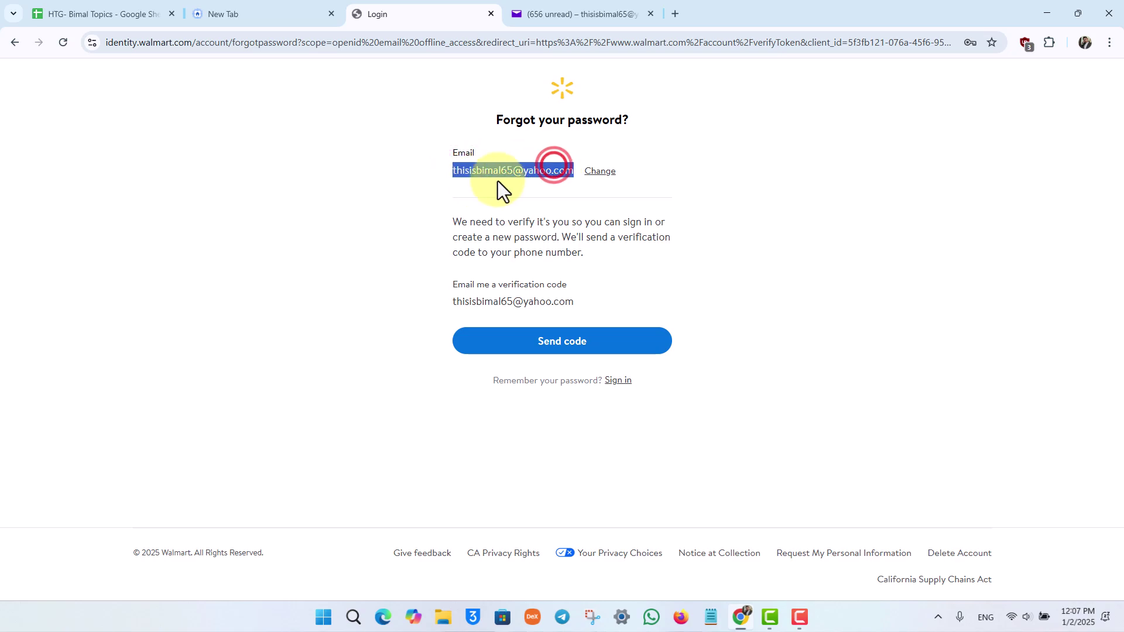
{"action": "left_click", "coordinate": [507, 181]}
{"action": "left_click", "coordinate": [554, 355]}
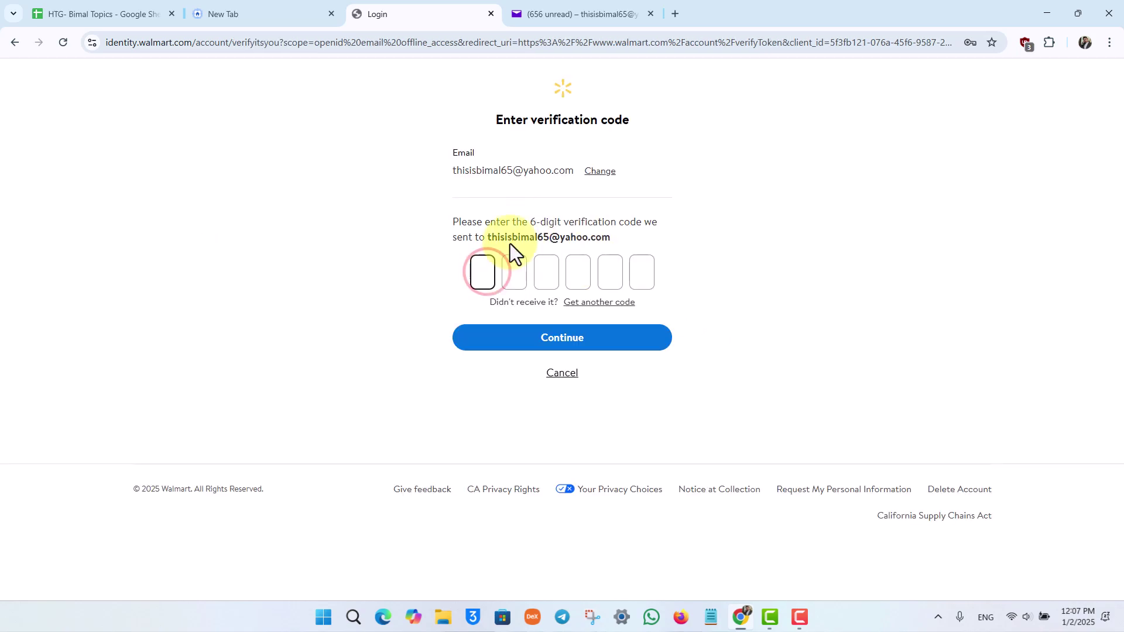
{"action": "left_click", "coordinate": [554, 12]}
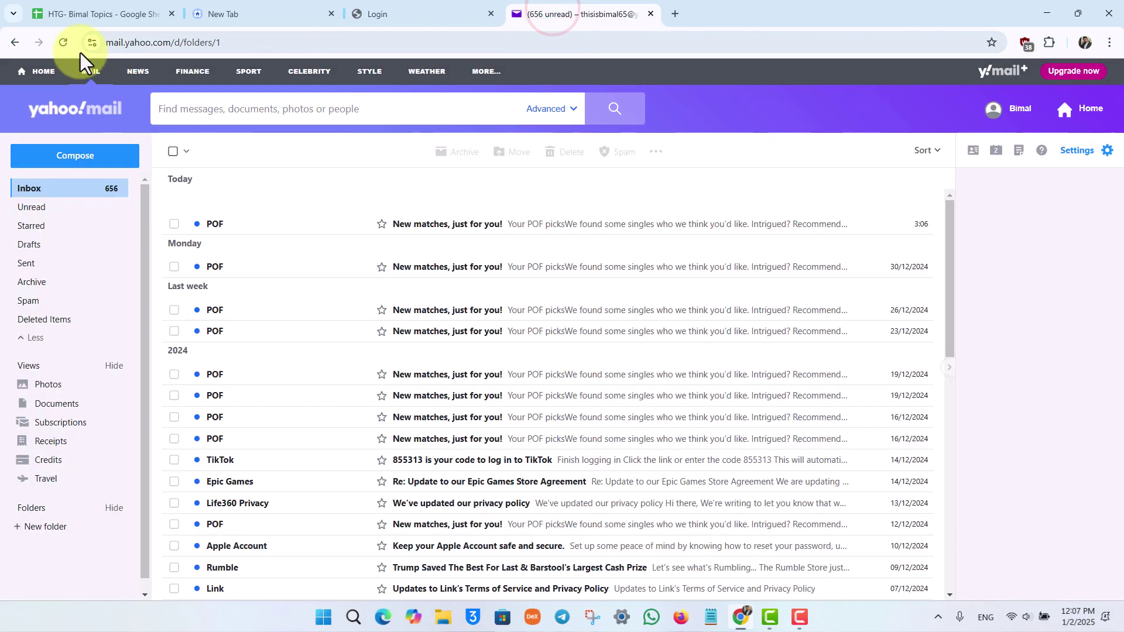
{"action": "left_click", "coordinate": [64, 42]}
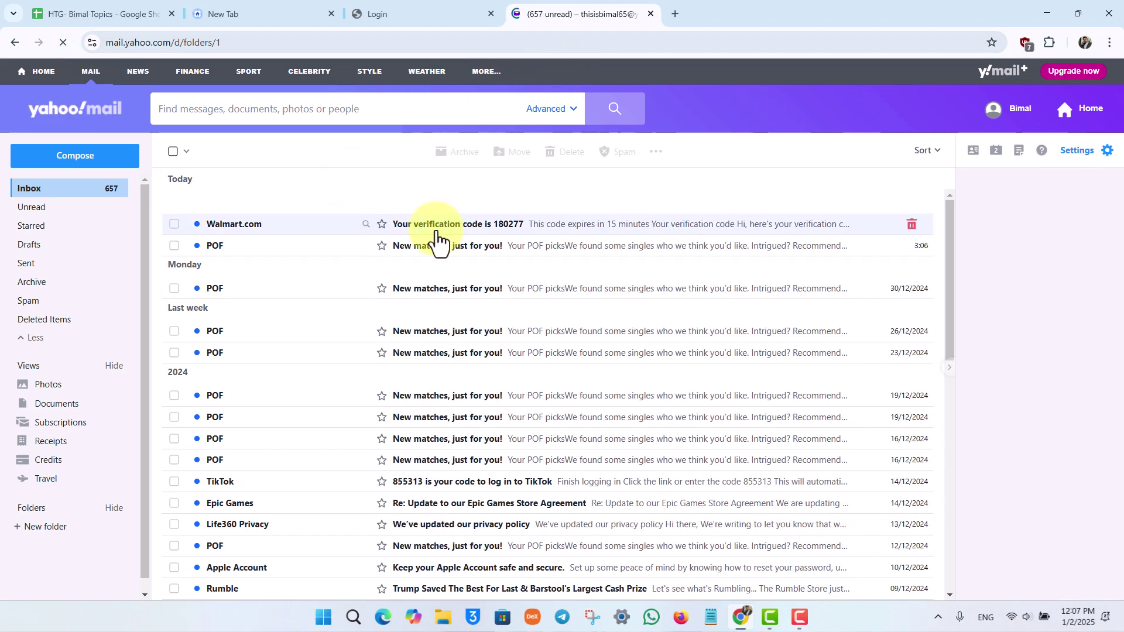
{"action": "left_click", "coordinate": [469, 226]}
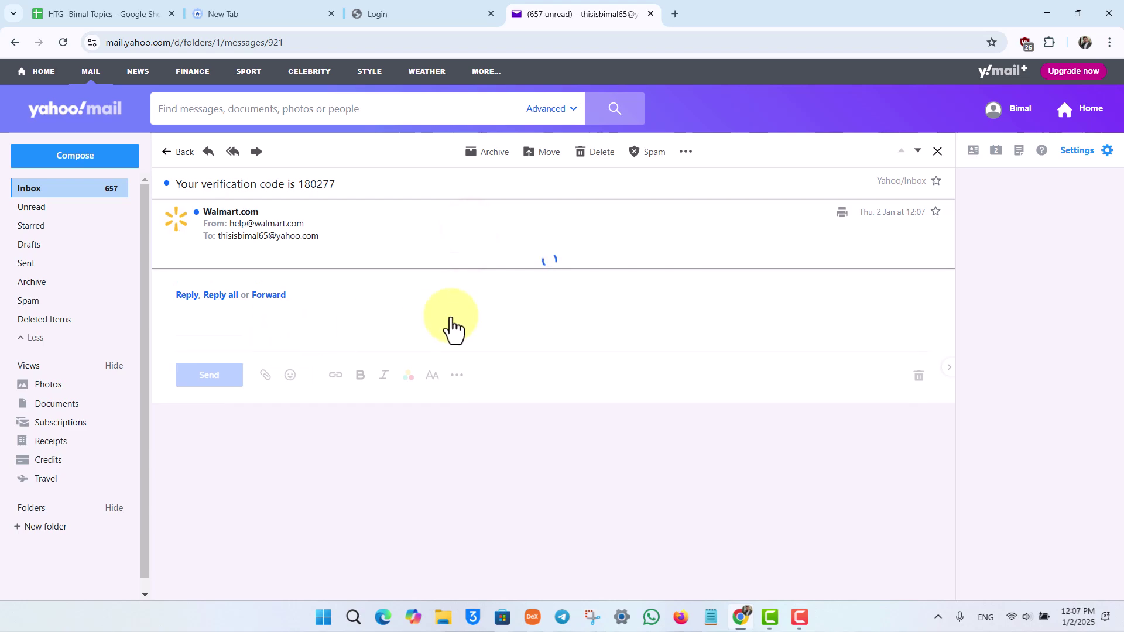
{"action": "double_click", "coordinate": [362, 461]}
{"action": "key", "text": "ctrl+c"}
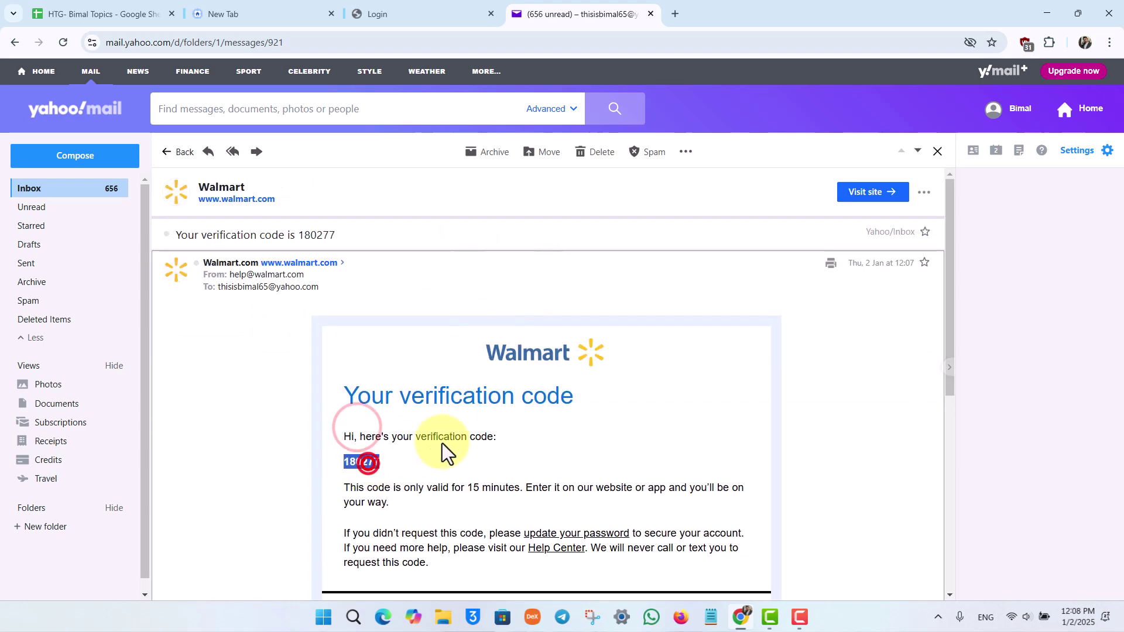
{"action": "left_click", "coordinate": [417, 11]}
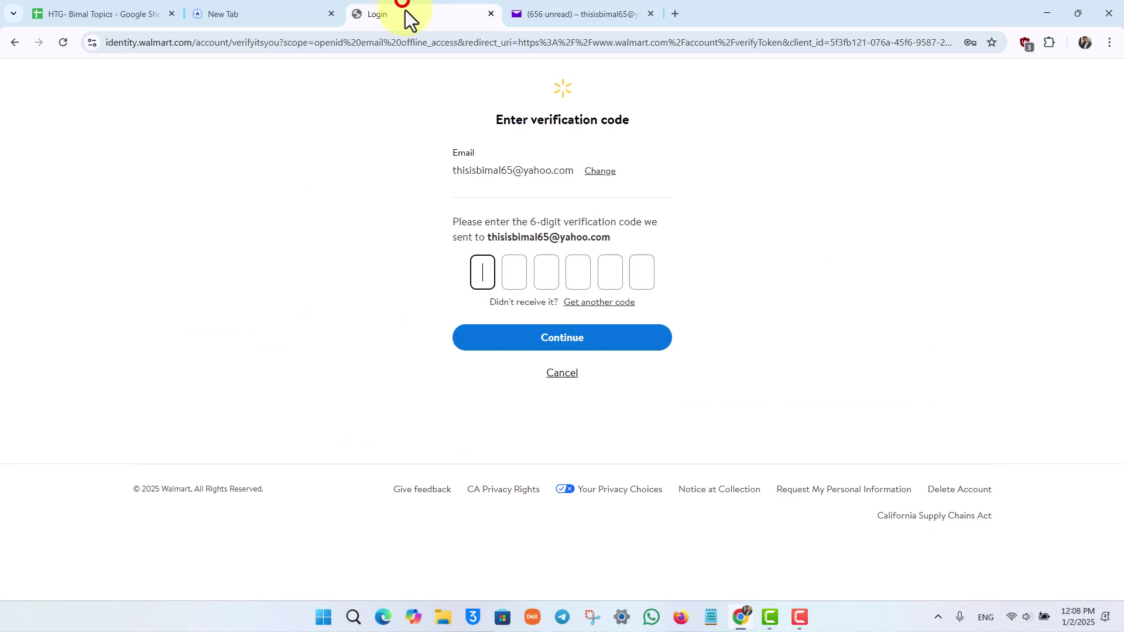
{"action": "left_click", "coordinate": [485, 274]}
{"action": "key", "text": "ctrl+v"}
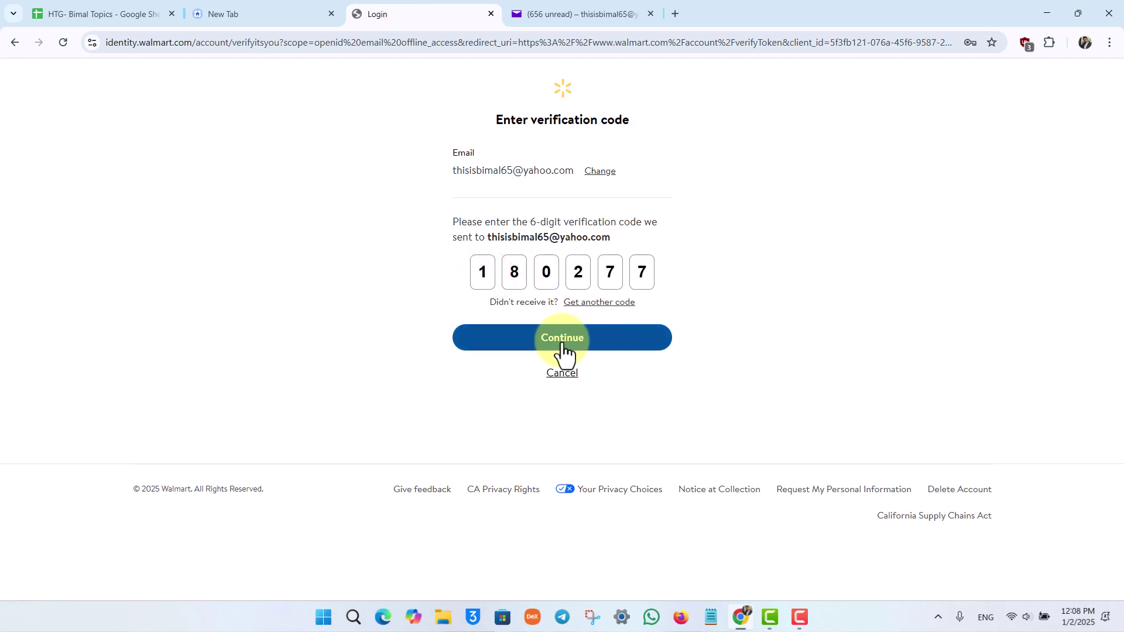
{"action": "left_click", "coordinate": [604, 345]}
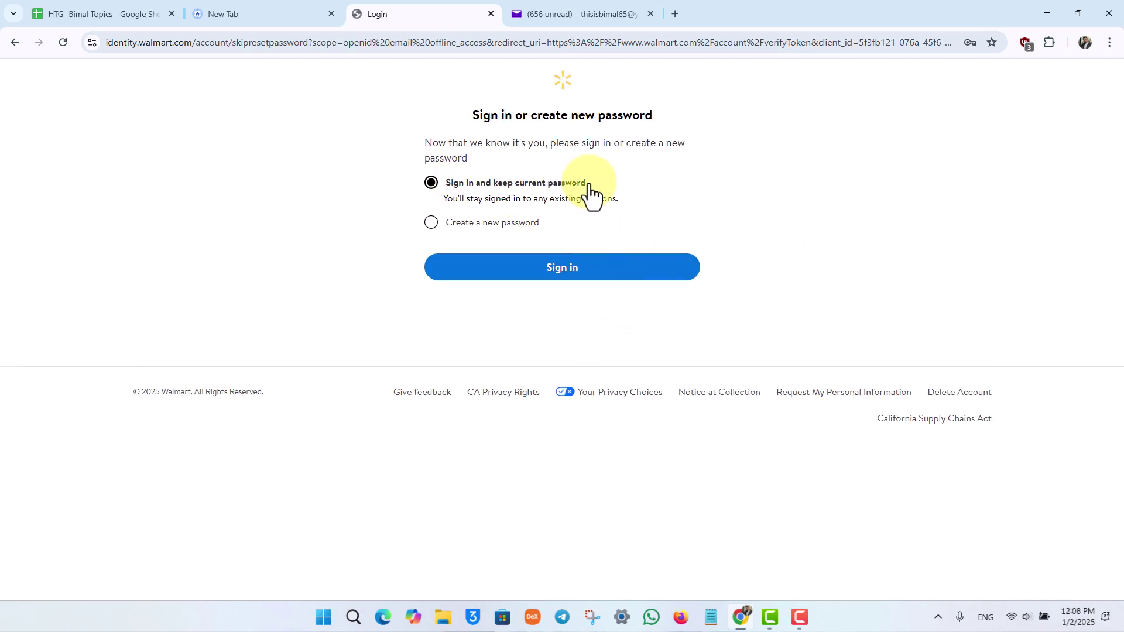
Choose 'Create a new password' and enter a password meeting all three requirements.
{"action": "left_click", "coordinate": [431, 222]}
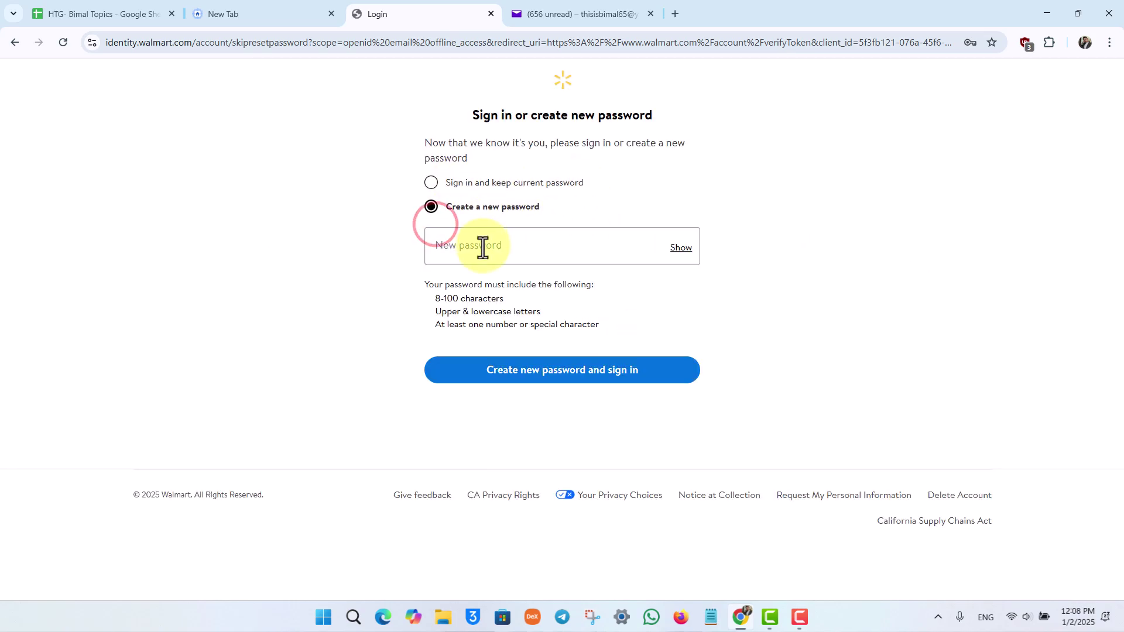
{"action": "left_click", "coordinate": [483, 247]}
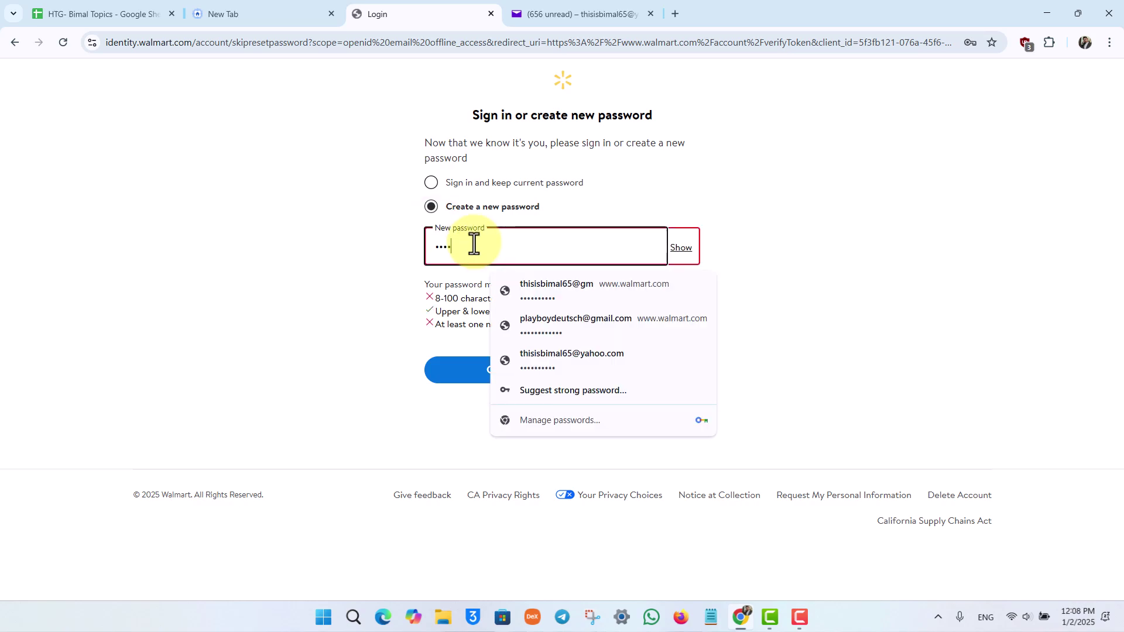
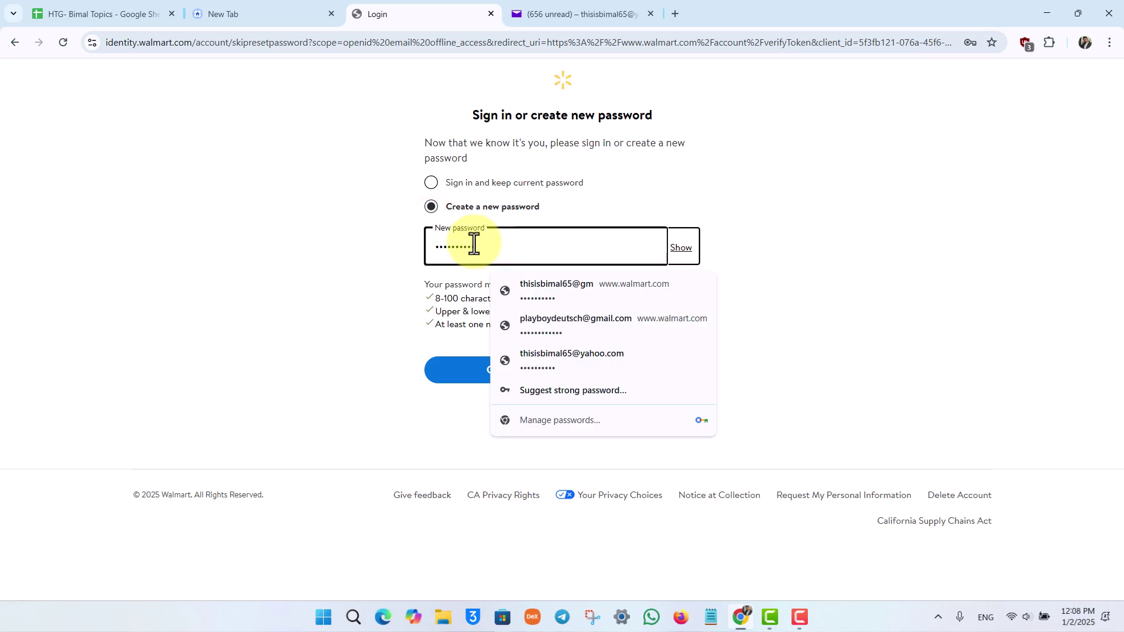
{"action": "left_click", "coordinate": [612, 205]}
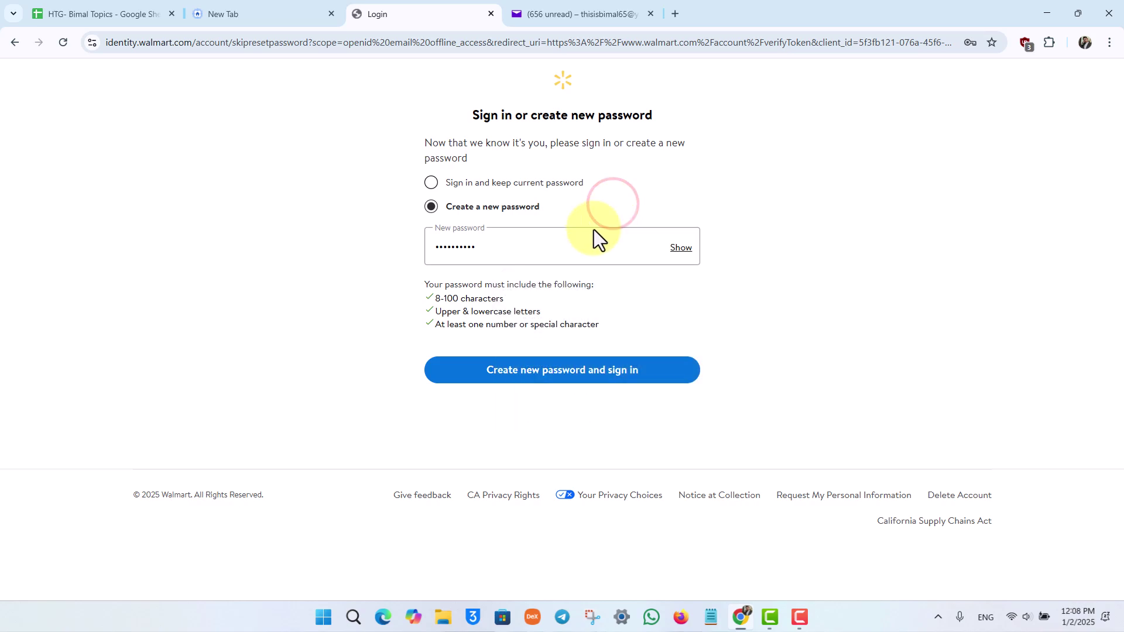